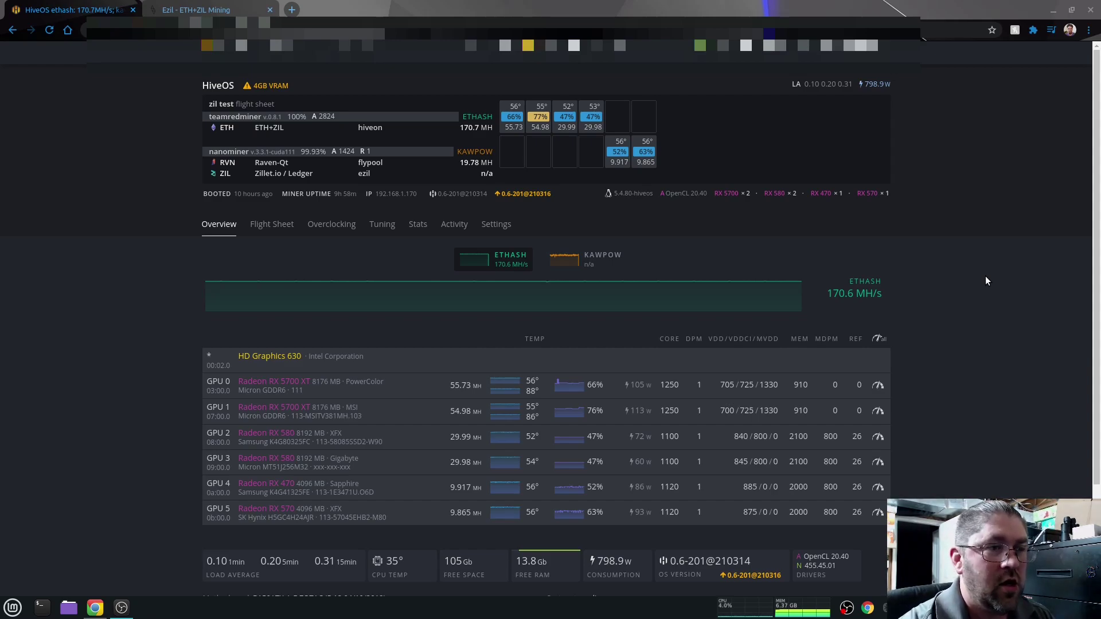
- Load miningpoolstats.stream/zilliqa in a new tab, then return to the HiveOS rig dashboard
{"action": "left_click", "coordinate": [291, 10]}
{"action": "left_click", "coordinate": [356, 26]}
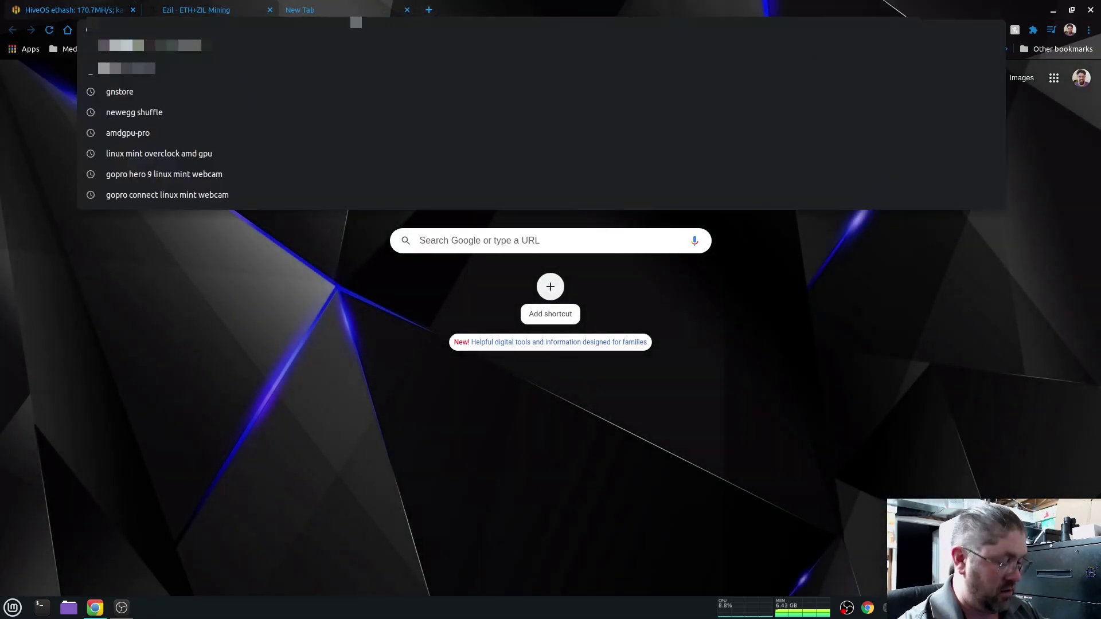
{"action": "left_click", "coordinate": [149, 46]}
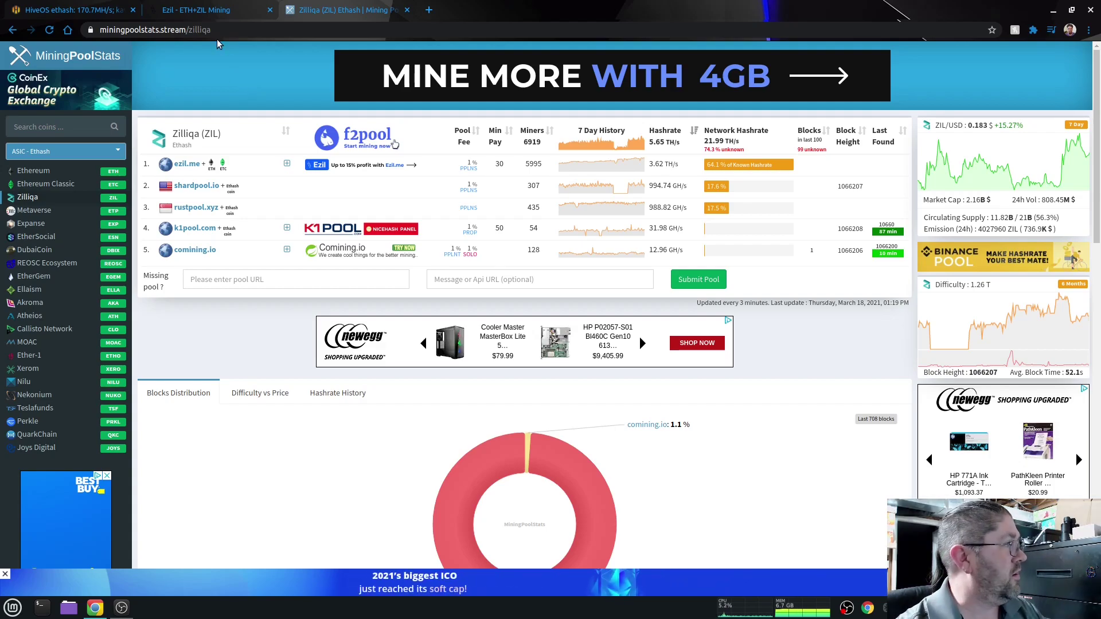
{"action": "left_click", "coordinate": [94, 13]}
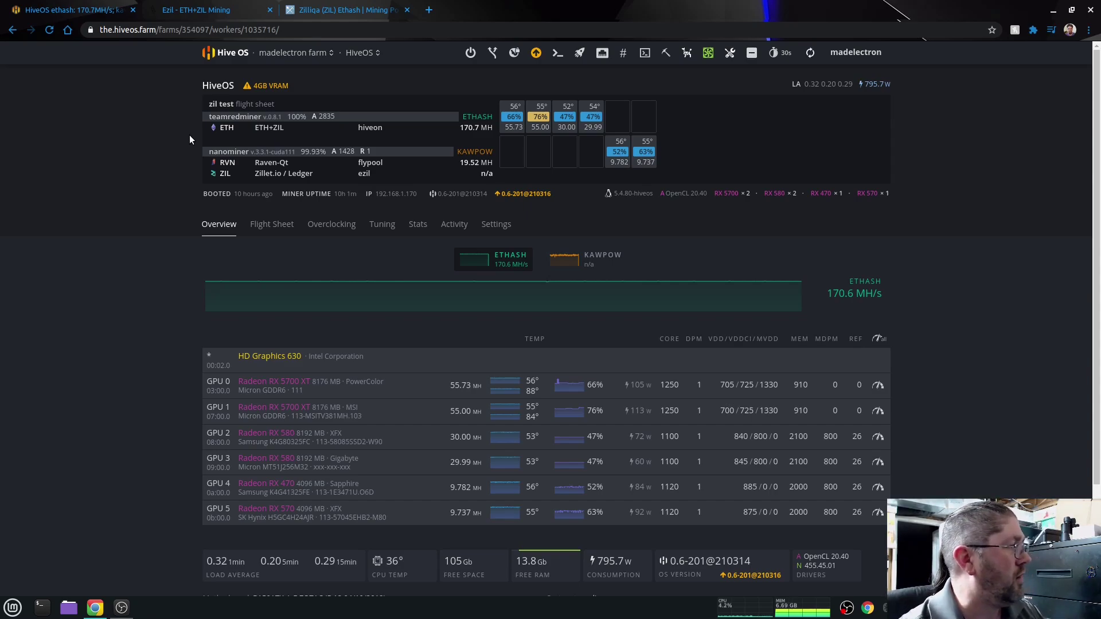
- From the rig's Flight Sheet tab, open the 'zil test' flight sheet edit form
{"action": "left_click", "coordinate": [268, 225]}
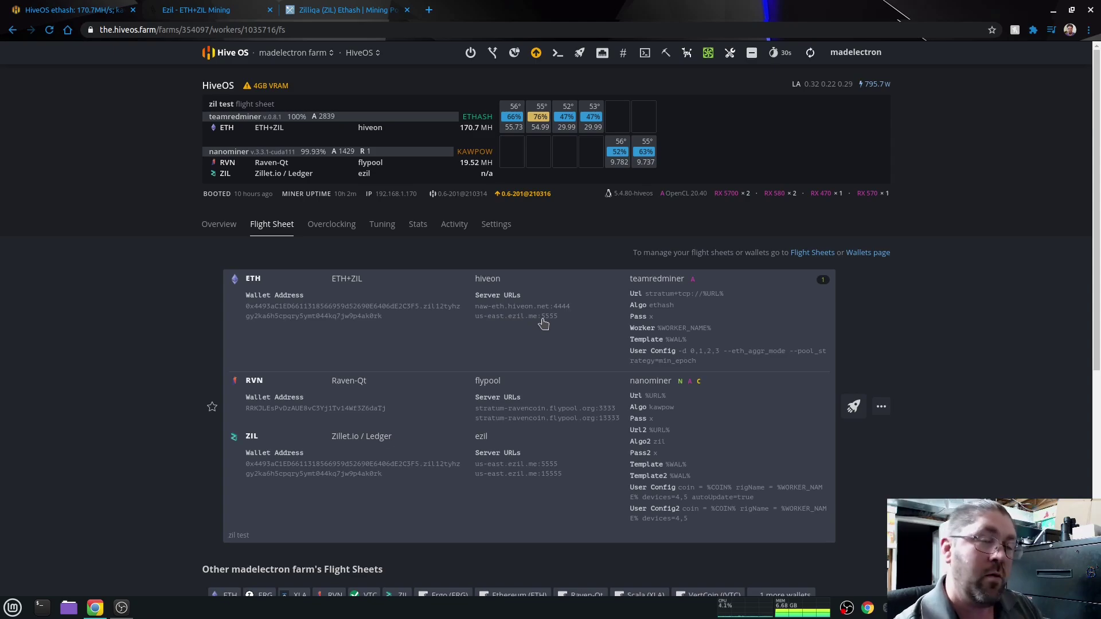
{"action": "left_click", "coordinate": [544, 324]}
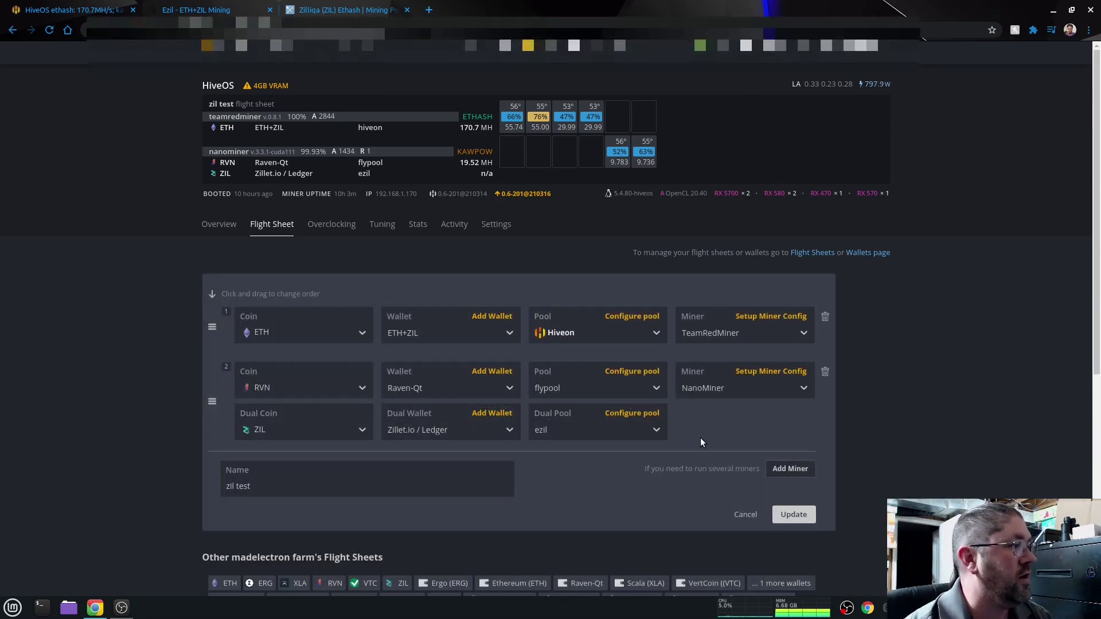
- Open the TeamRedMiner miner config for the ETH row and scroll through its extra arguments
{"action": "left_click", "coordinate": [756, 318]}
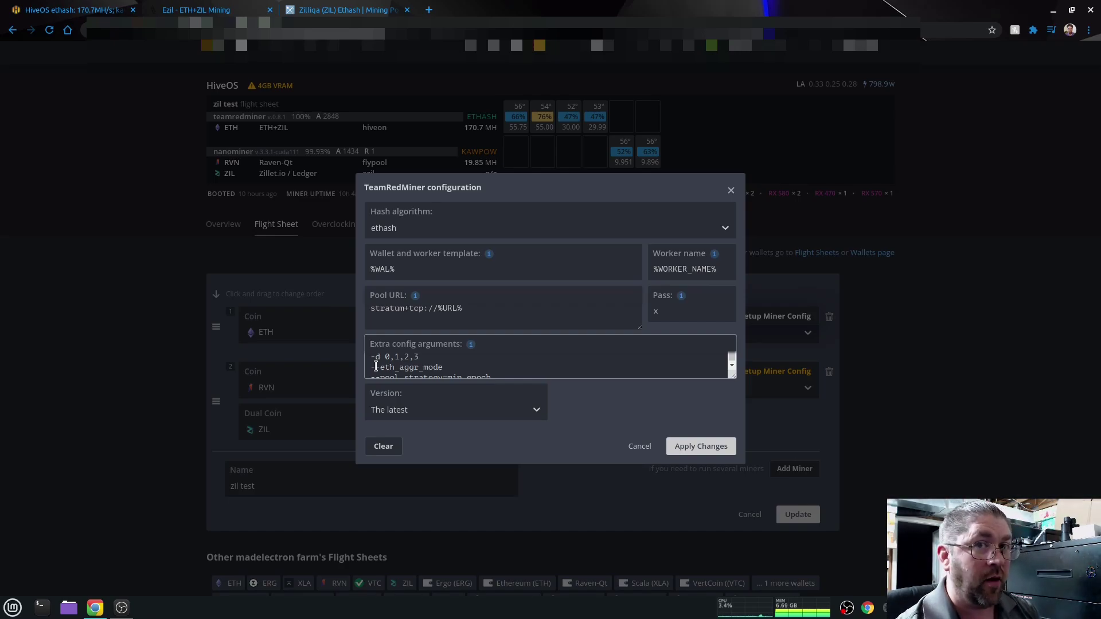
{"action": "scroll", "coordinate": [480, 361], "scroll_direction": "down", "scroll_amount": 1}
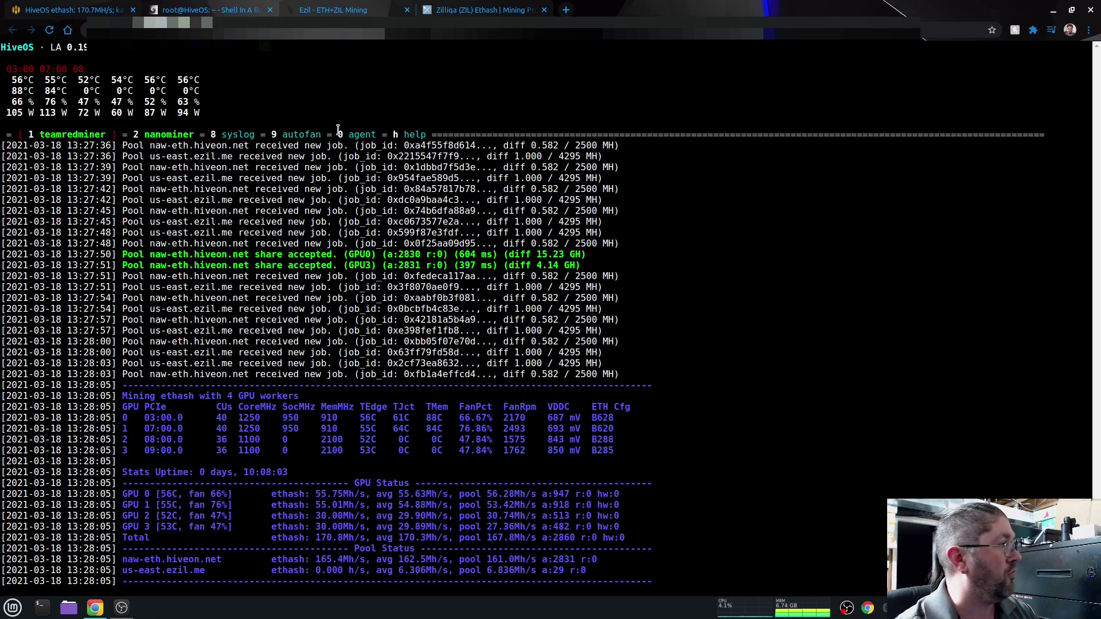
- Return to the HiveOS rig overview showing ETHASH at 170.6 MH/s
{"action": "left_click", "coordinate": [83, 15]}
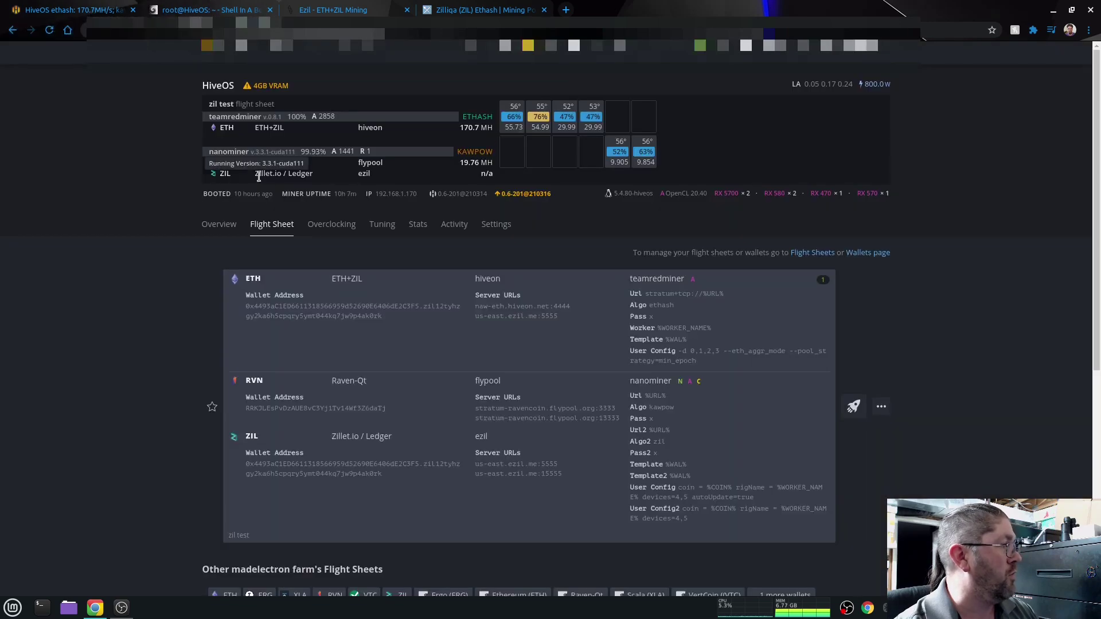
{"action": "mouse_move", "coordinate": [338, 194]}
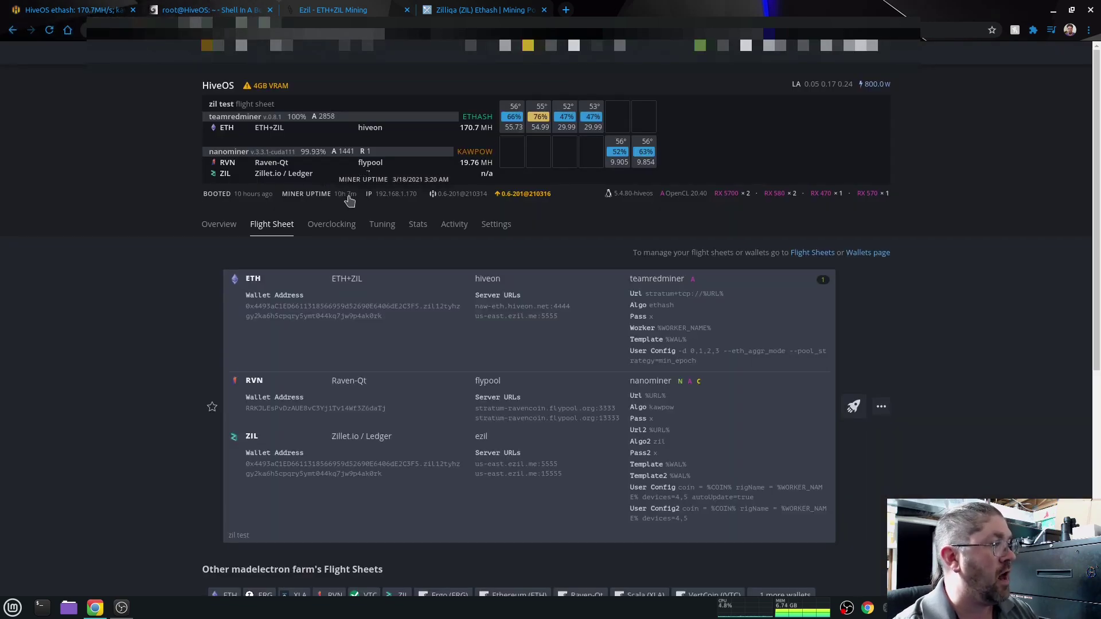
{"action": "left_click", "coordinate": [218, 224]}
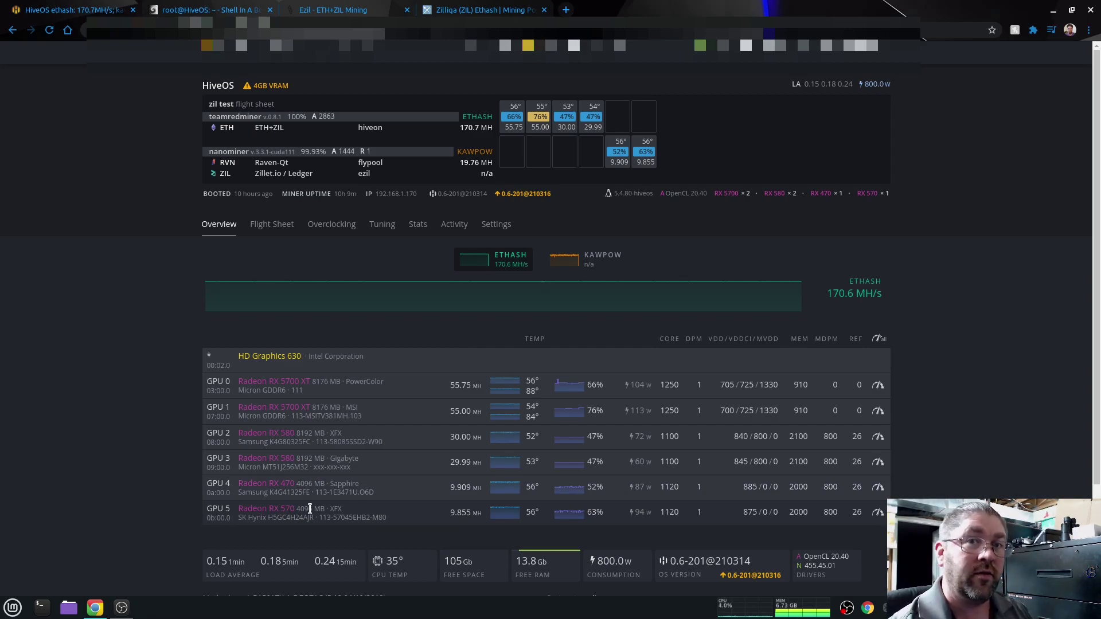
- On the Flight Sheet tab, choose Edit from the applied 'zil test' sheet's actions menu
{"action": "left_click", "coordinate": [261, 225]}
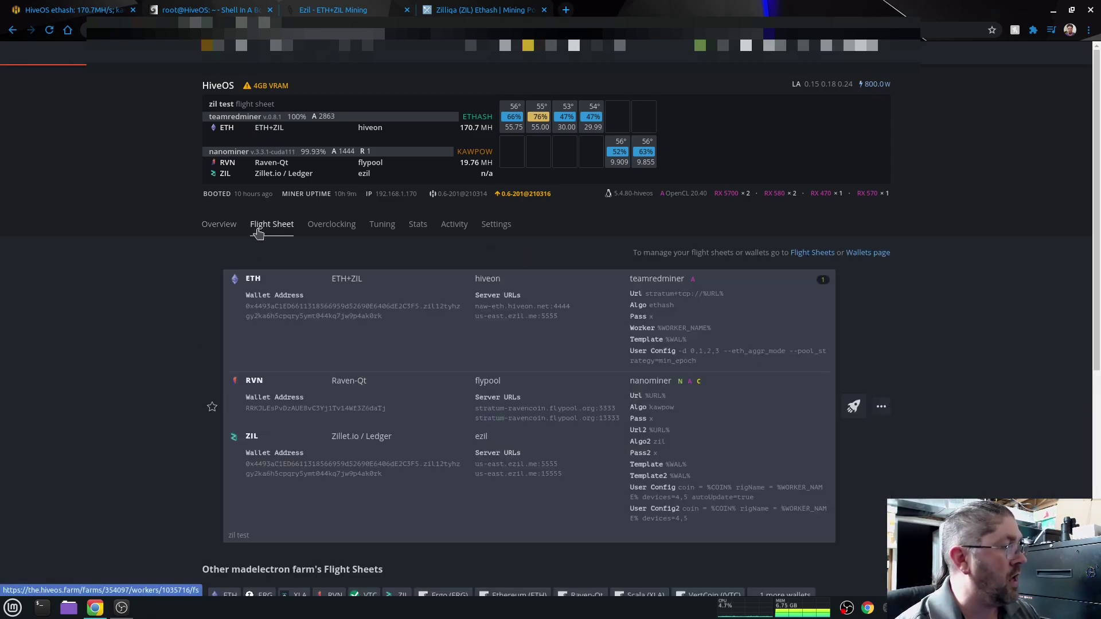
{"action": "left_click", "coordinate": [881, 406]}
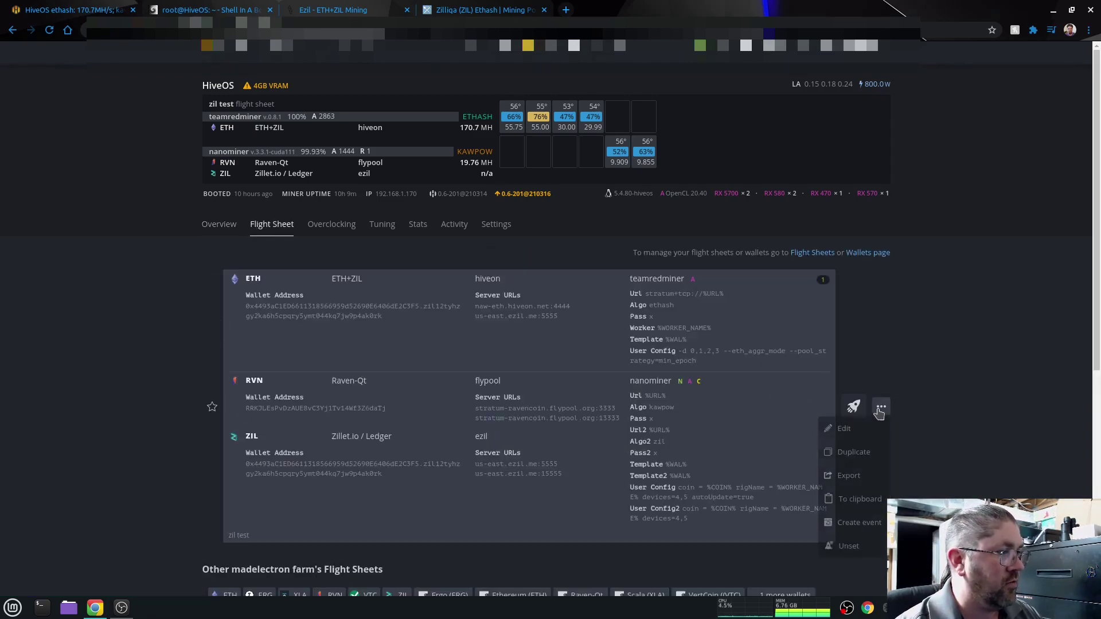
{"action": "left_click", "coordinate": [844, 429]}
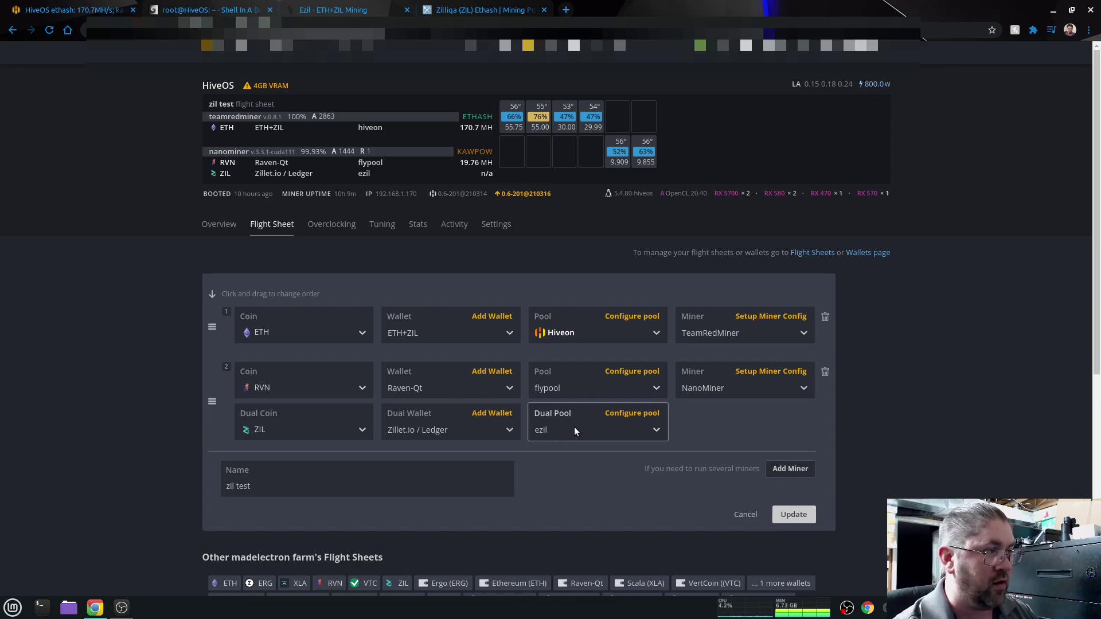
- Review the NanoMiner RVN+ZIL config (devices 4,5, extra arguments) and cancel without changes
{"action": "left_click", "coordinate": [758, 371]}
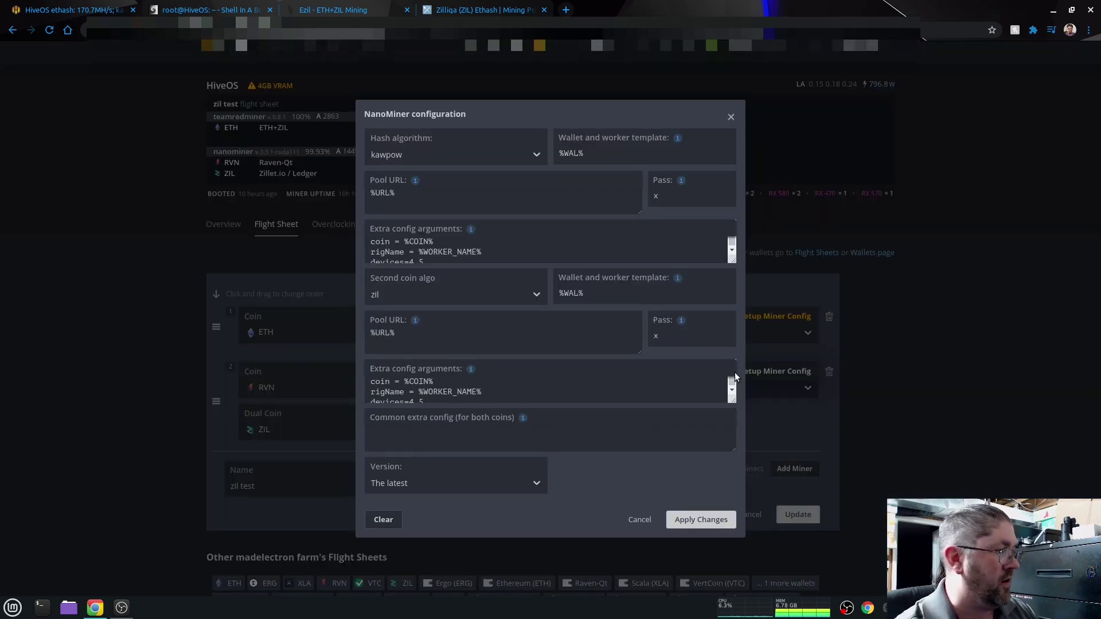
{"action": "scroll", "coordinate": [524, 390], "scroll_direction": "down", "scroll_amount": 2}
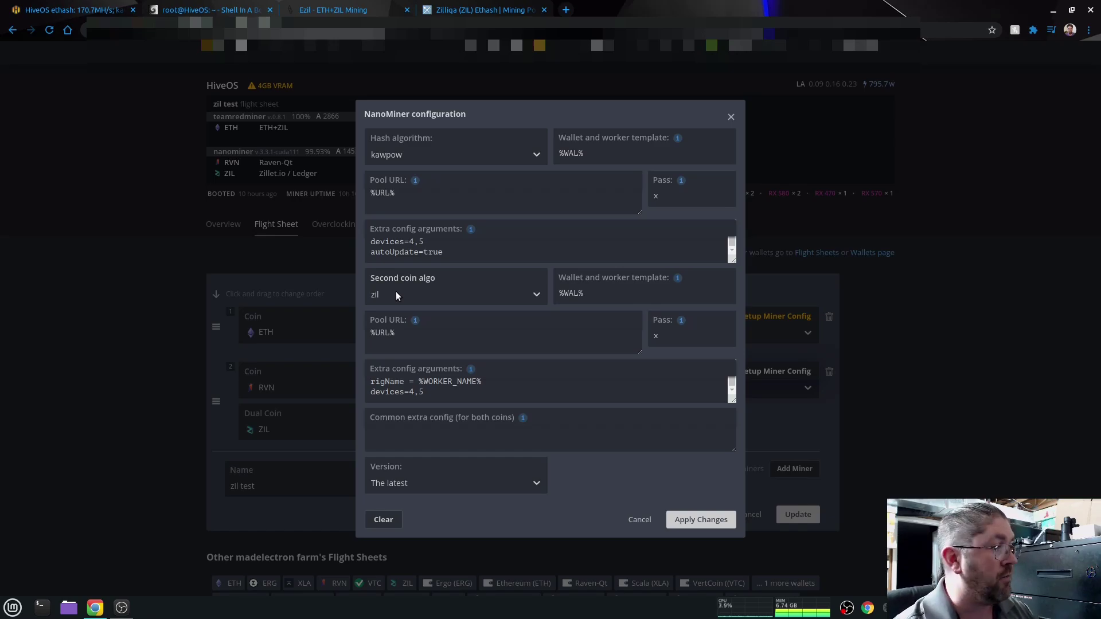
{"action": "left_click", "coordinate": [376, 246]}
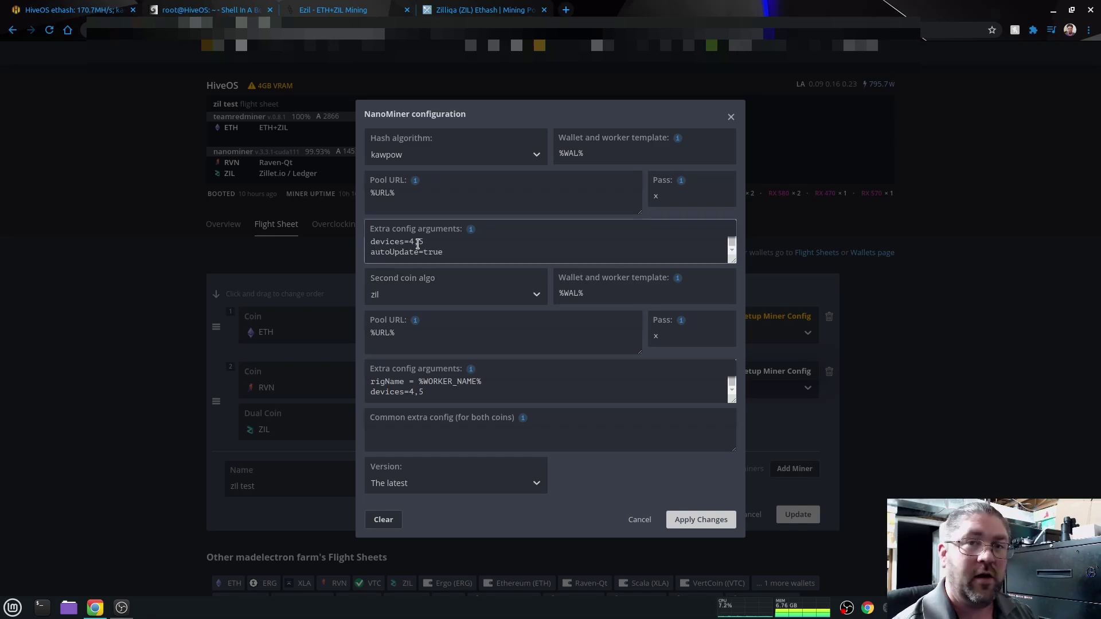
{"action": "left_click", "coordinate": [413, 386]}
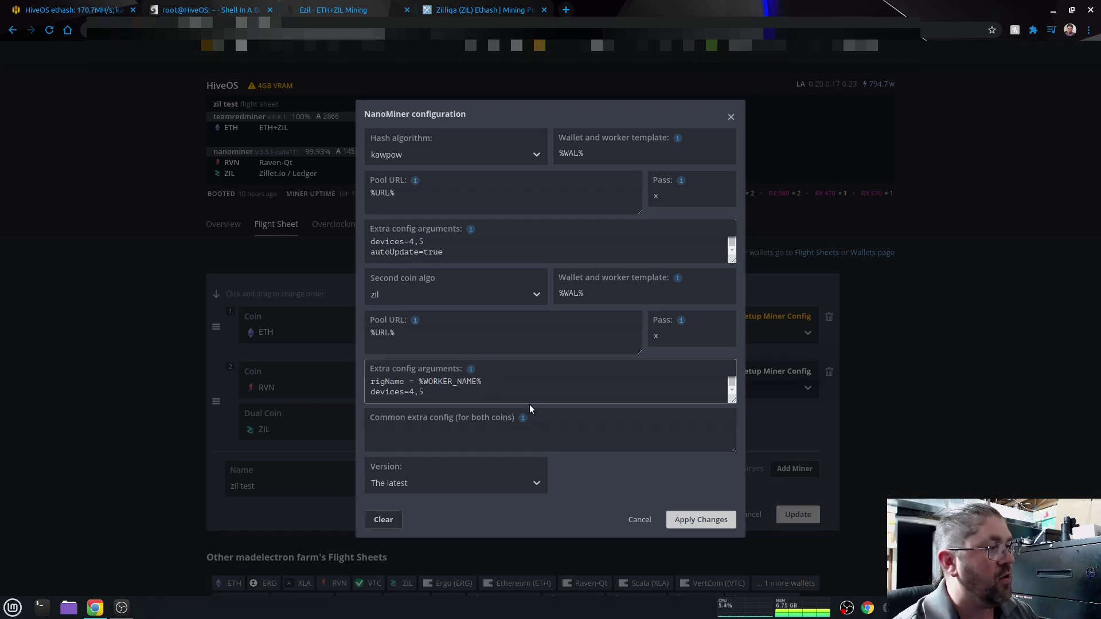
{"action": "left_click", "coordinate": [640, 519]}
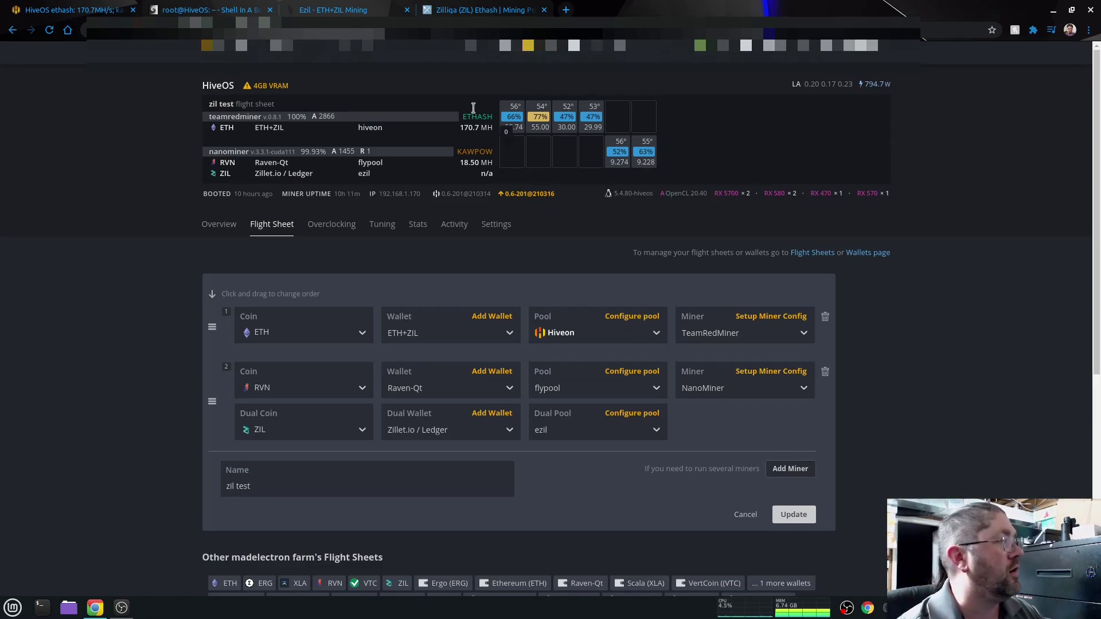
{"action": "left_click", "coordinate": [338, 10]}
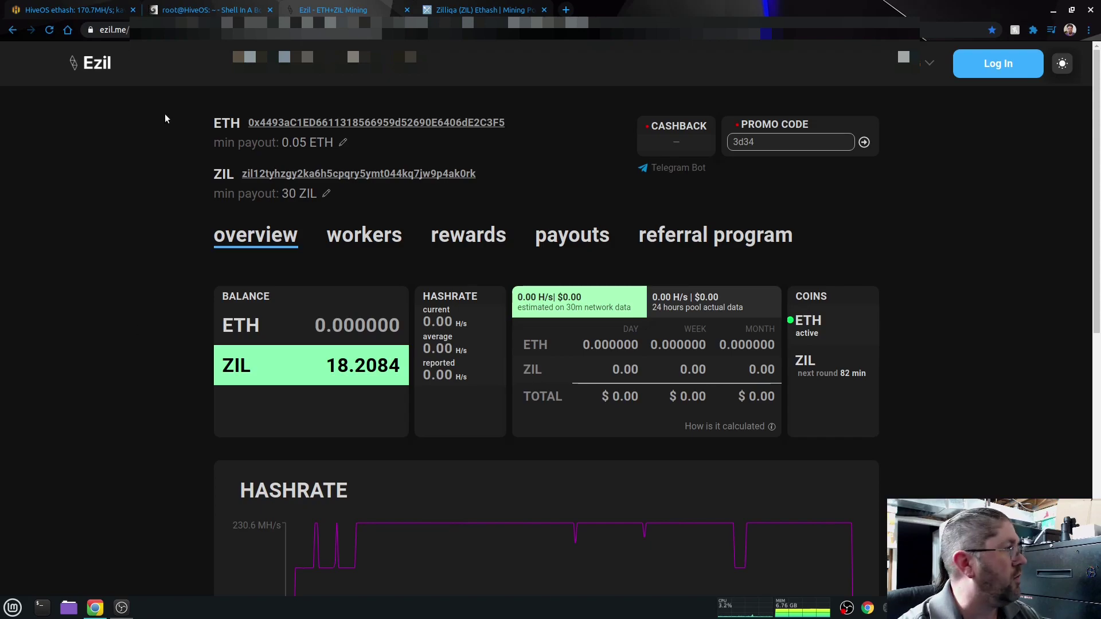
{"action": "left_click", "coordinate": [89, 11]}
{"action": "left_click", "coordinate": [213, 238]}
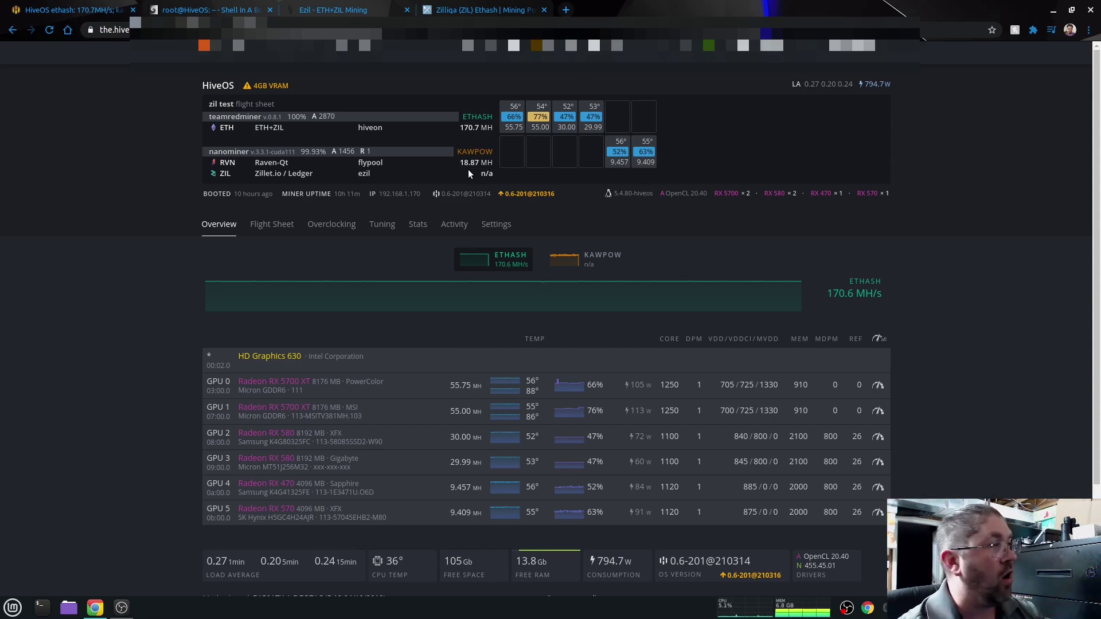
{"action": "left_click", "coordinate": [321, 10]}
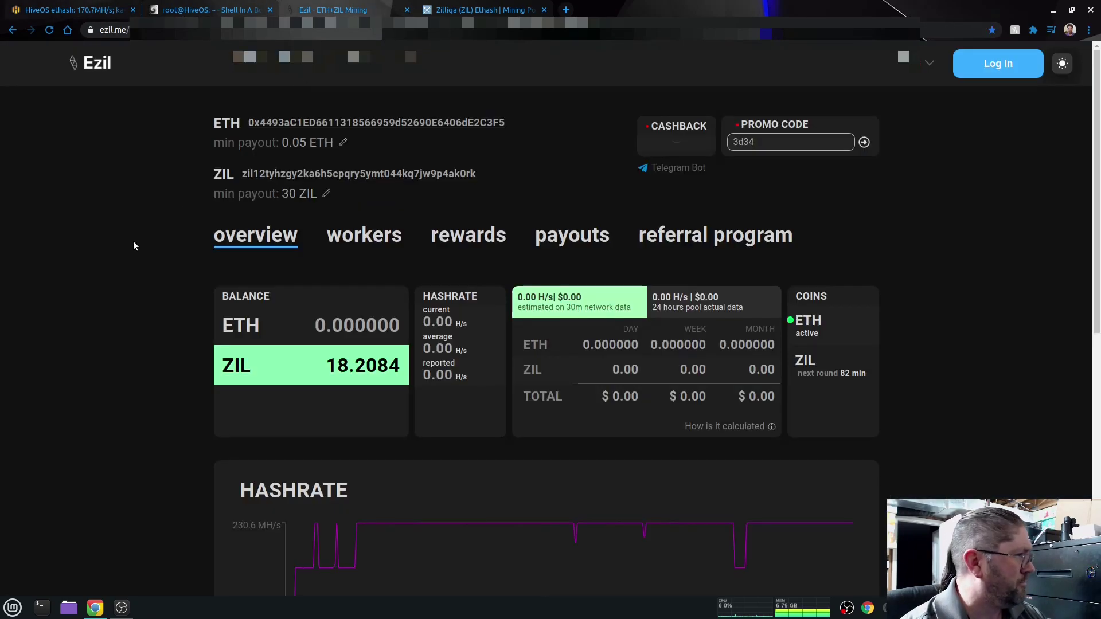
{"action": "scroll", "coordinate": [144, 374], "scroll_direction": "down", "scroll_amount": 3}
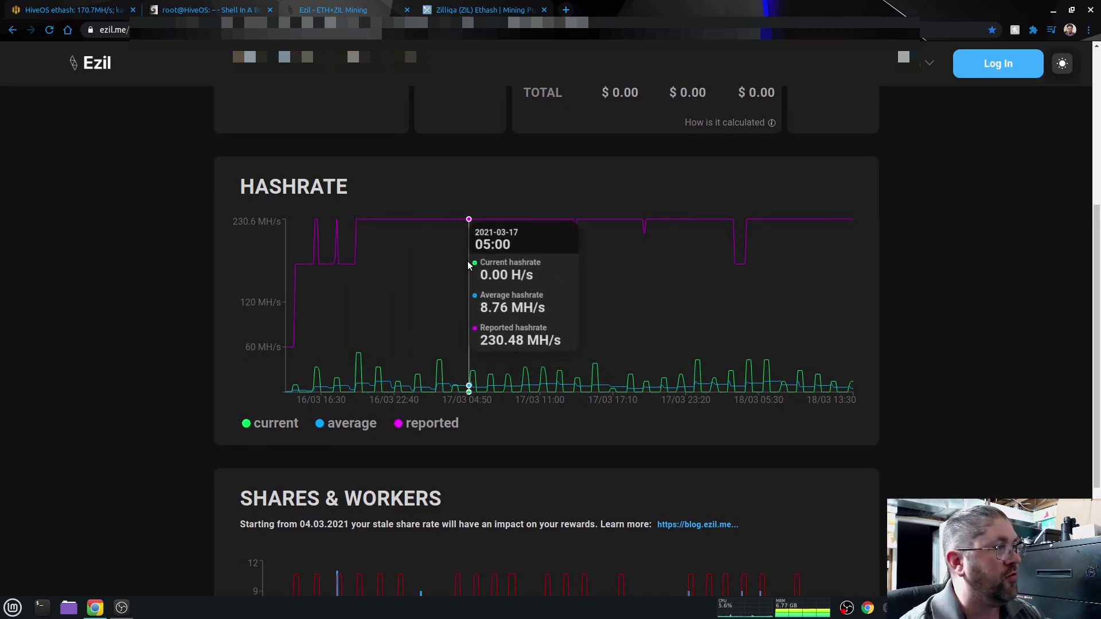
{"action": "scroll", "coordinate": [467, 379], "scroll_direction": "up", "scroll_amount": 5}
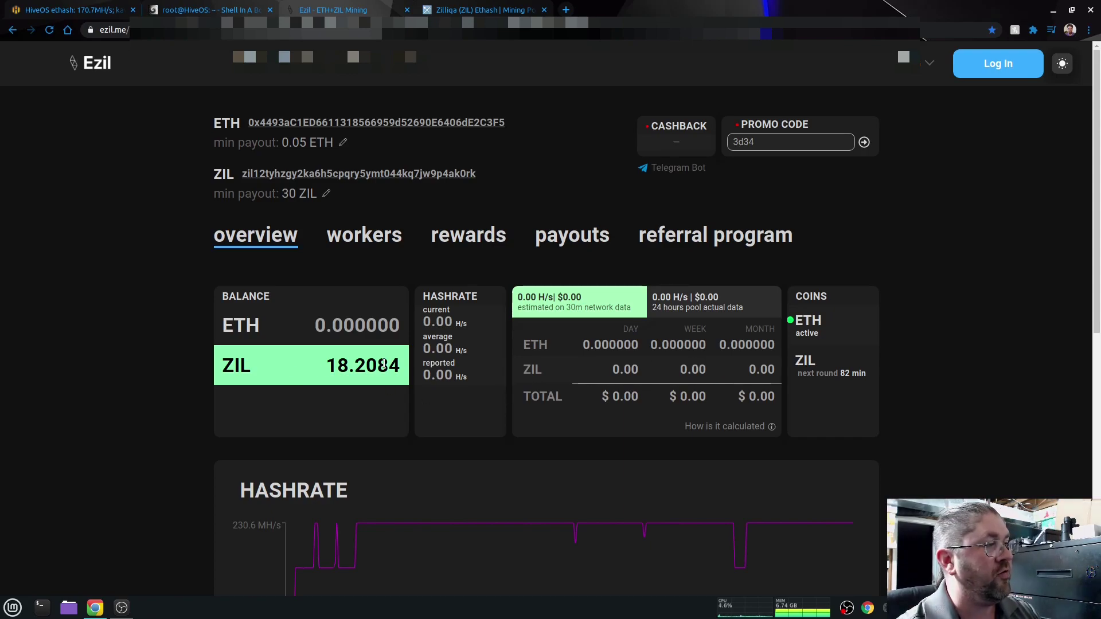
{"action": "scroll", "coordinate": [154, 387], "scroll_direction": "down", "scroll_amount": 5}
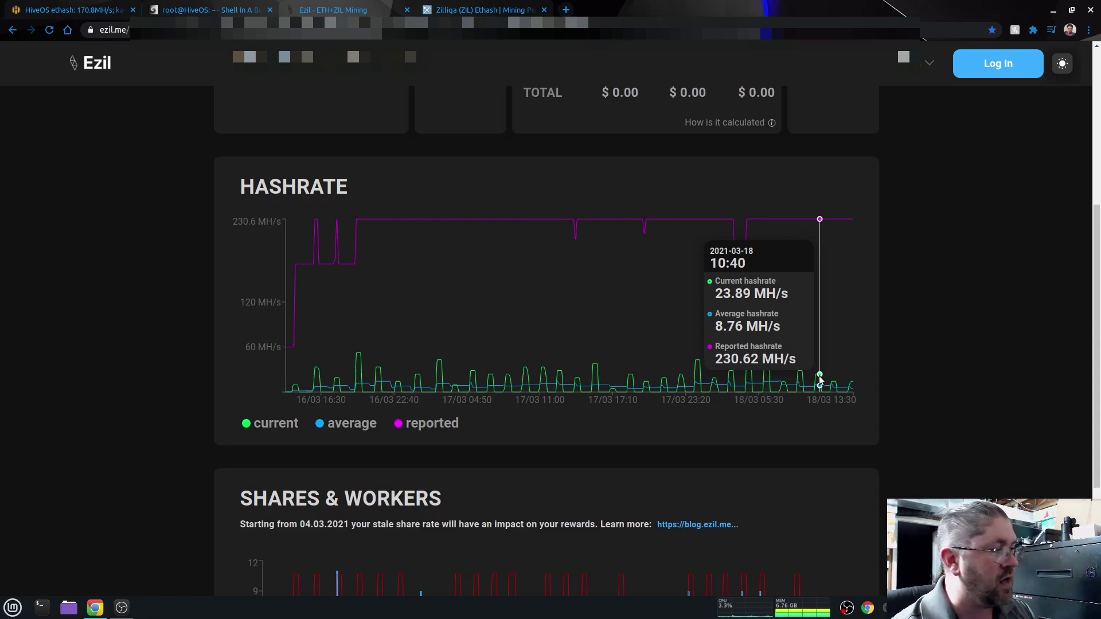
{"action": "scroll", "coordinate": [116, 297], "scroll_direction": "up", "scroll_amount": 5}
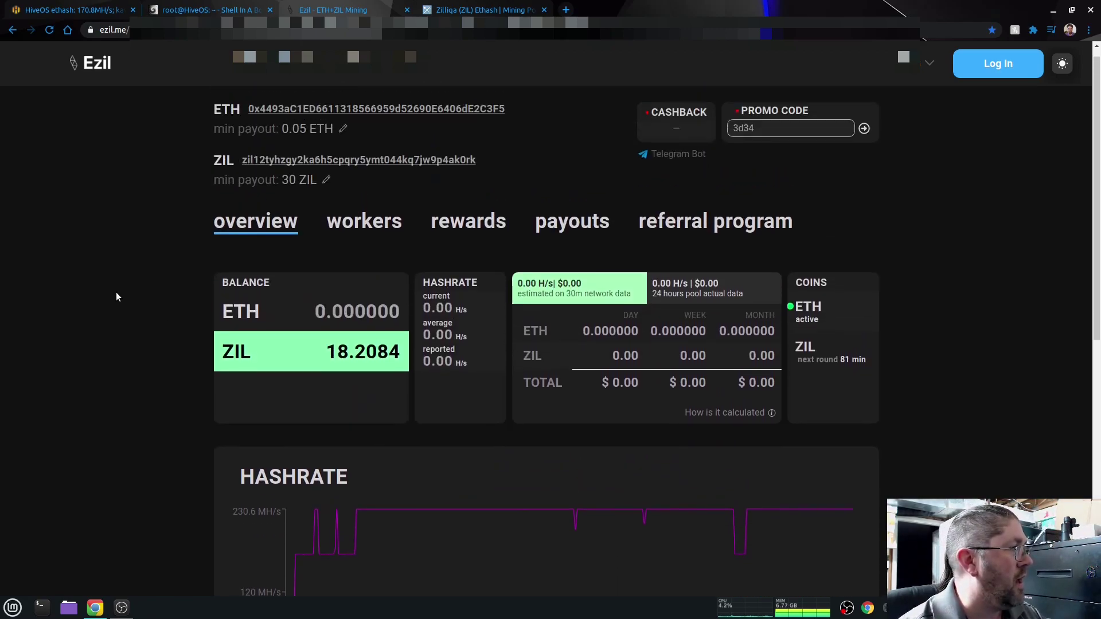
- Open the Ezil rewards history and scroll through the ZIL payouts table
{"action": "left_click", "coordinate": [480, 244]}
{"action": "scroll", "coordinate": [481, 245], "scroll_direction": "down", "scroll_amount": 3}
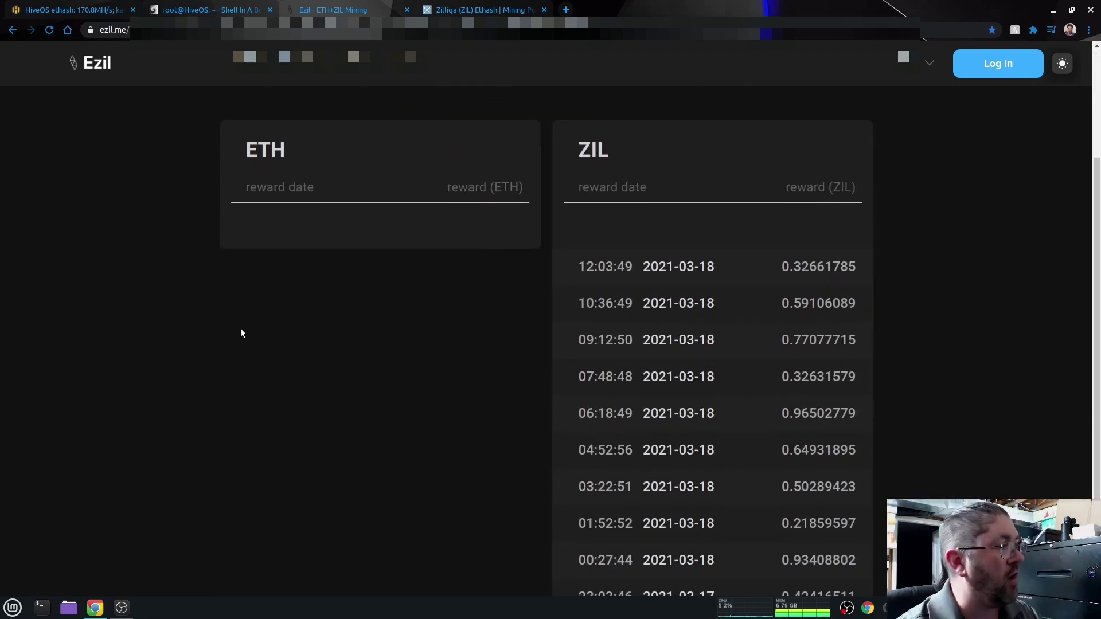
{"action": "scroll", "coordinate": [119, 341], "scroll_direction": "down", "scroll_amount": 3}
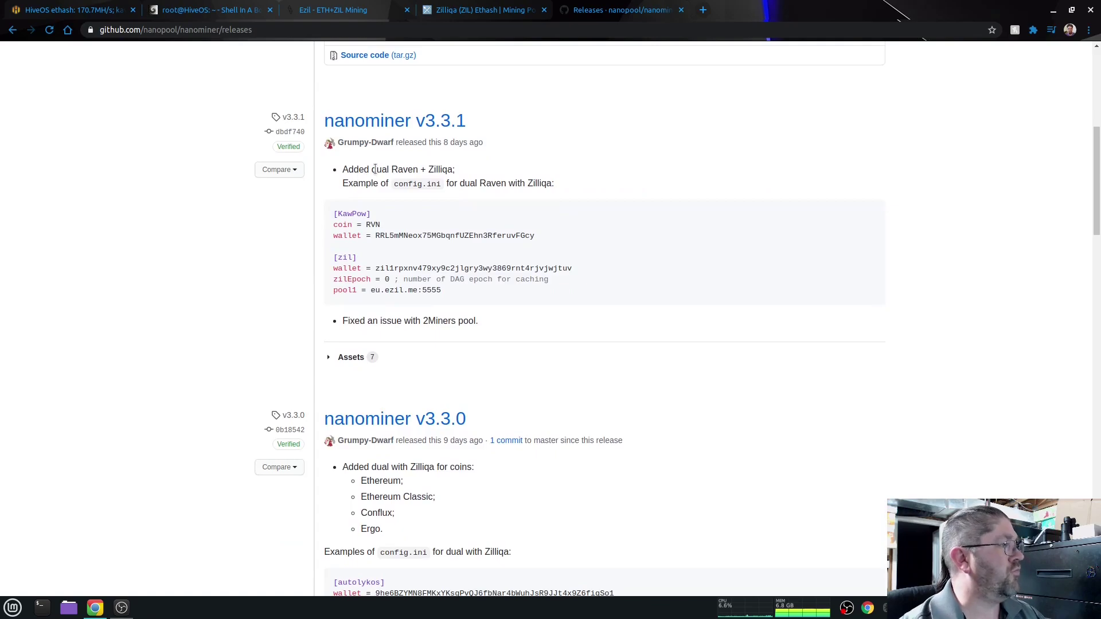
- Scroll the nanominer releases page down to the v3.3.0 notes on Zilliqa dual mining
{"action": "scroll", "coordinate": [109, 336], "scroll_direction": "down", "scroll_amount": 4}
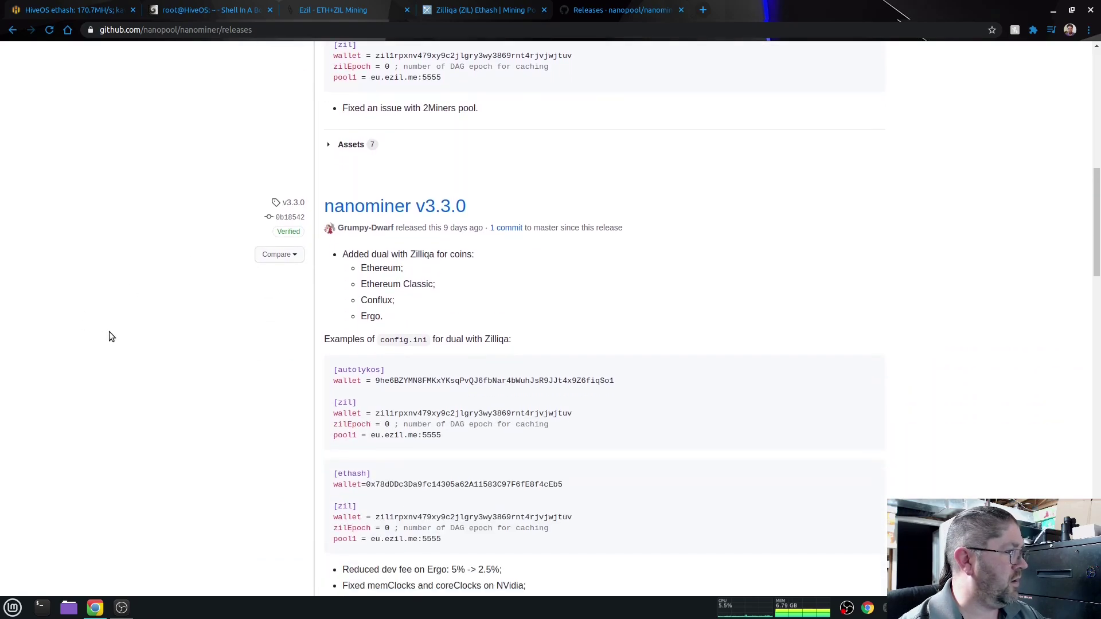